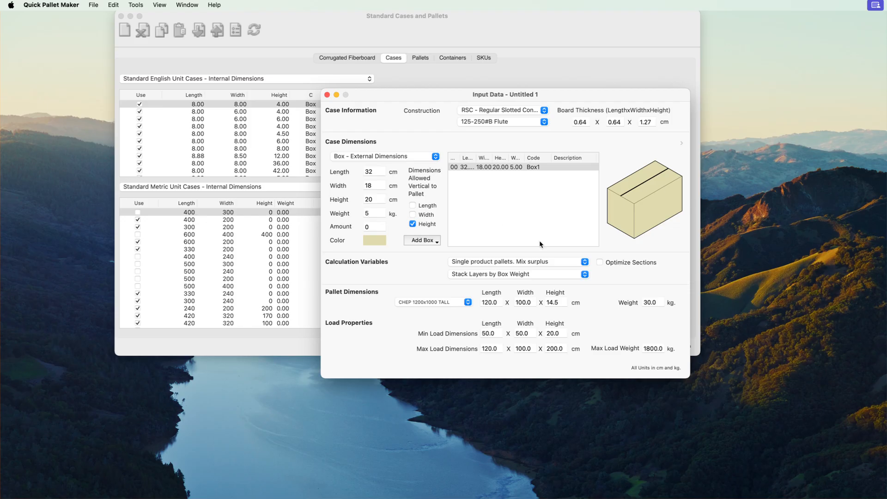
- Set the maximum load height to 100 cm and recalculate the pallet solutions
{"action": "left_click", "coordinate": [563, 347]}
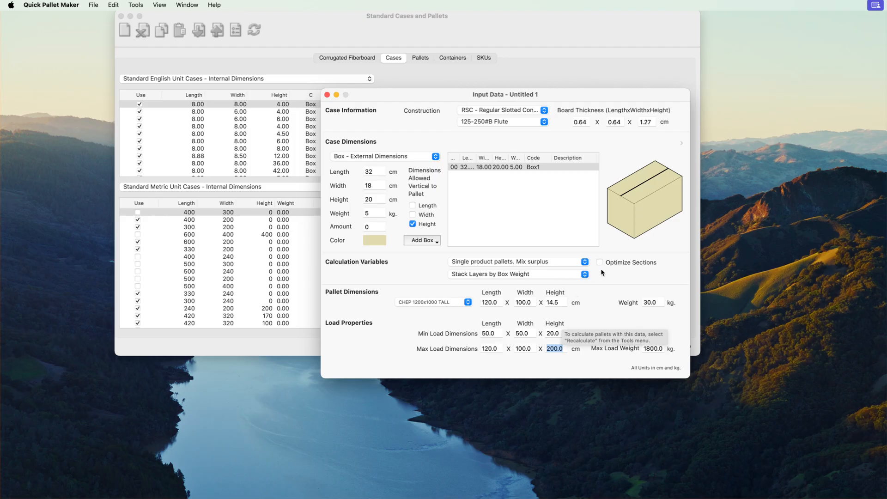
{"action": "type", "text": "100"}
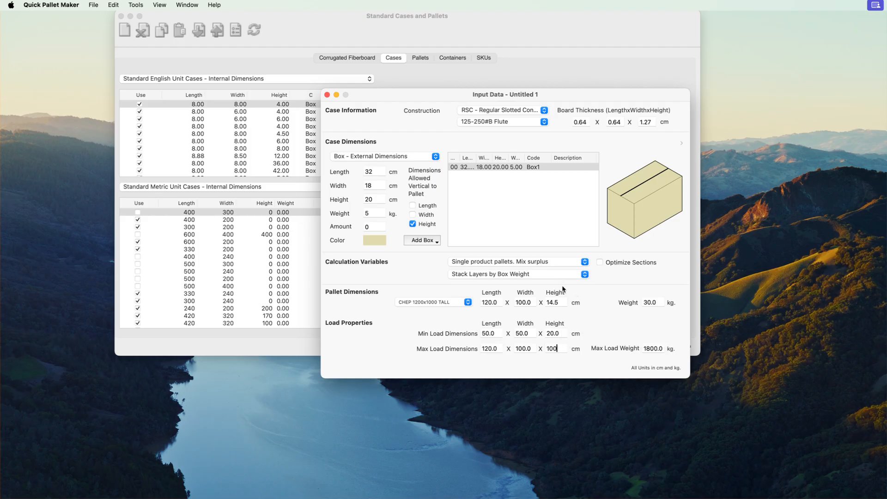
{"action": "left_click", "coordinate": [136, 5]}
{"action": "left_click", "coordinate": [138, 17]}
{"action": "left_click_drag", "start_coordinate": [444, 97], "coordinate": [323, 53]}
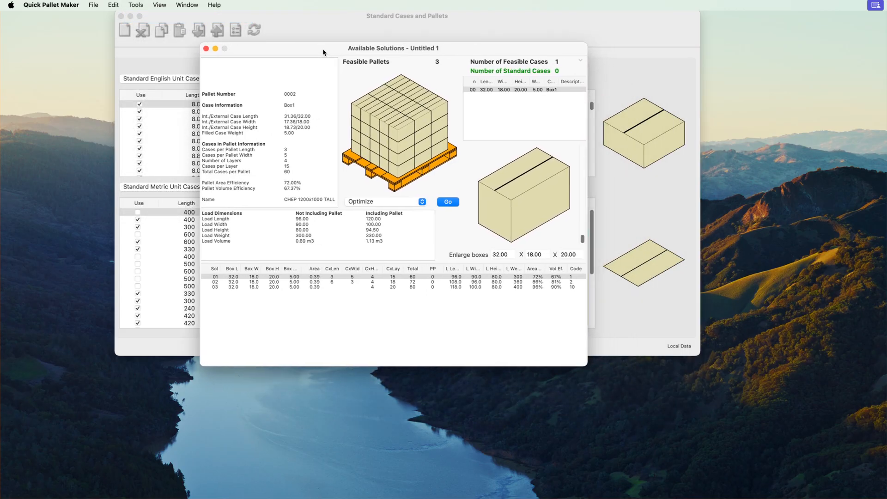
- Review solutions 01, 02 and 03 one after another in the 3D pallet drawing
{"action": "left_click", "coordinate": [442, 277]}
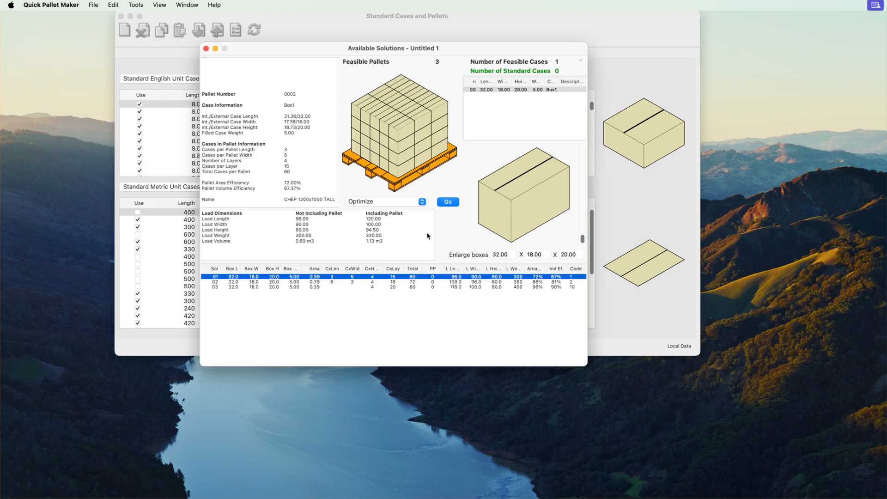
{"action": "left_click", "coordinate": [438, 281]}
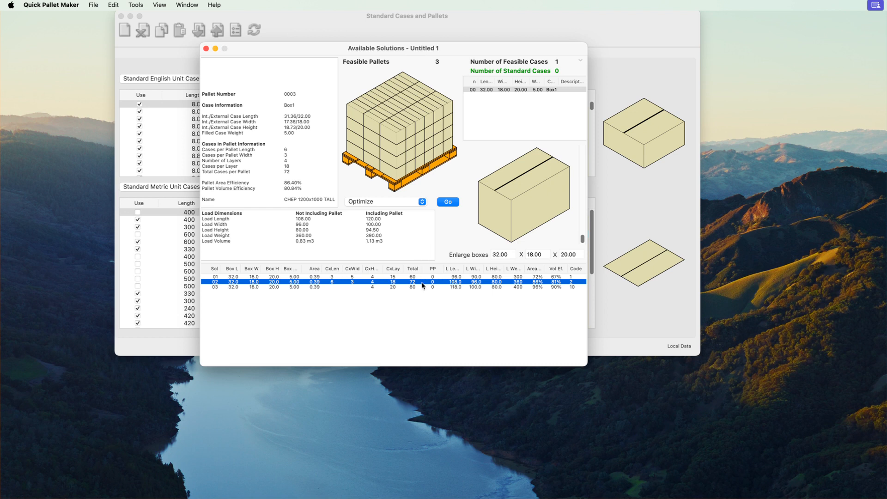
{"action": "left_click", "coordinate": [422, 287]}
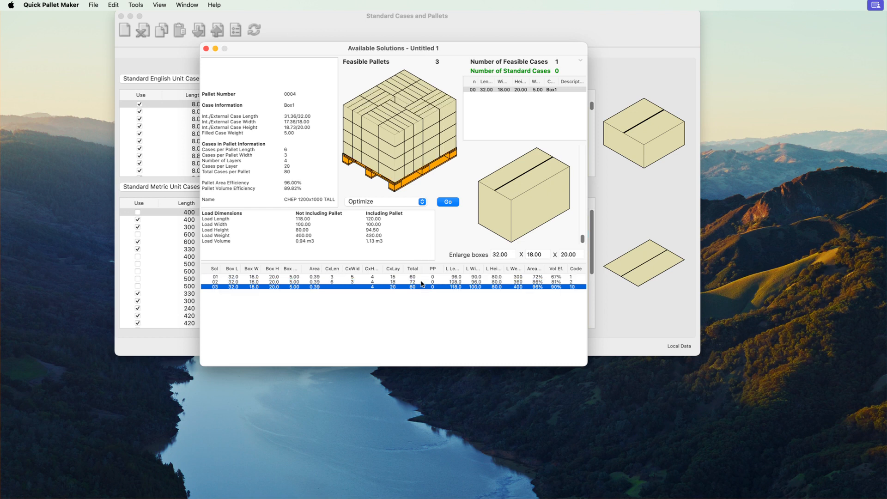
- Switch the pallet drawing to its top view, compare the layer layouts of all solutions, and select solution 01
{"action": "left_click", "coordinate": [399, 135]}
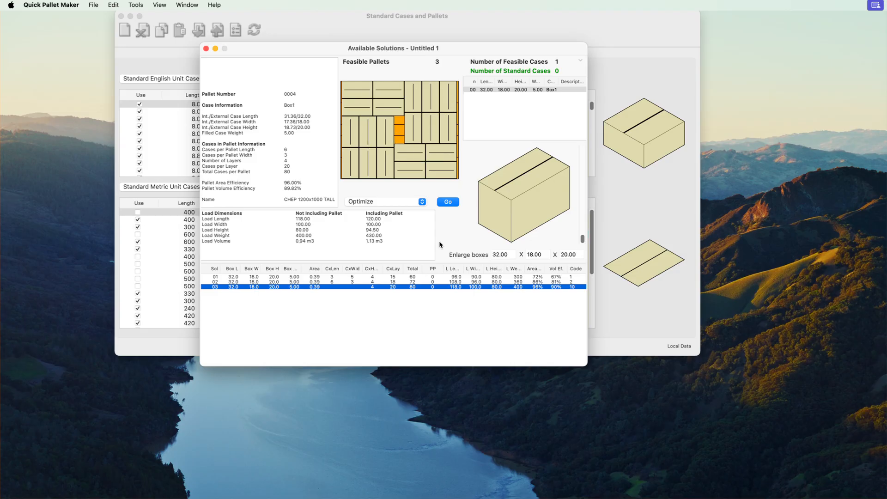
{"action": "left_click", "coordinate": [422, 277]}
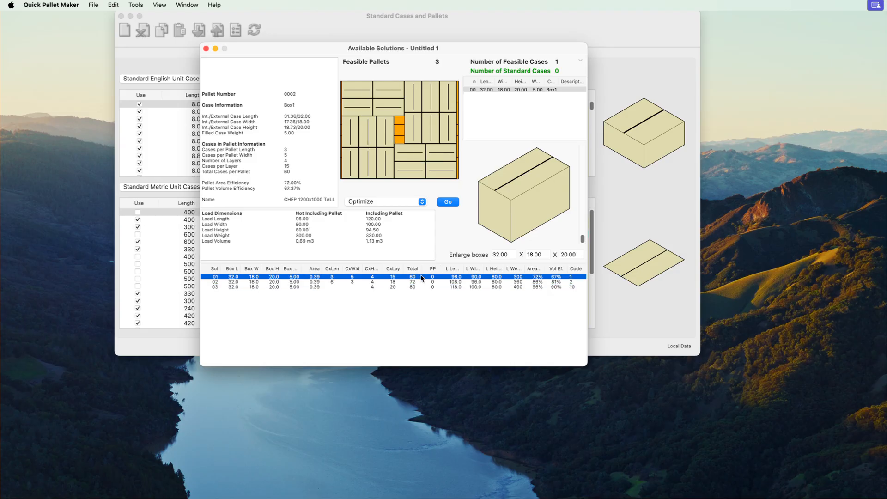
{"action": "left_click", "coordinate": [394, 282]}
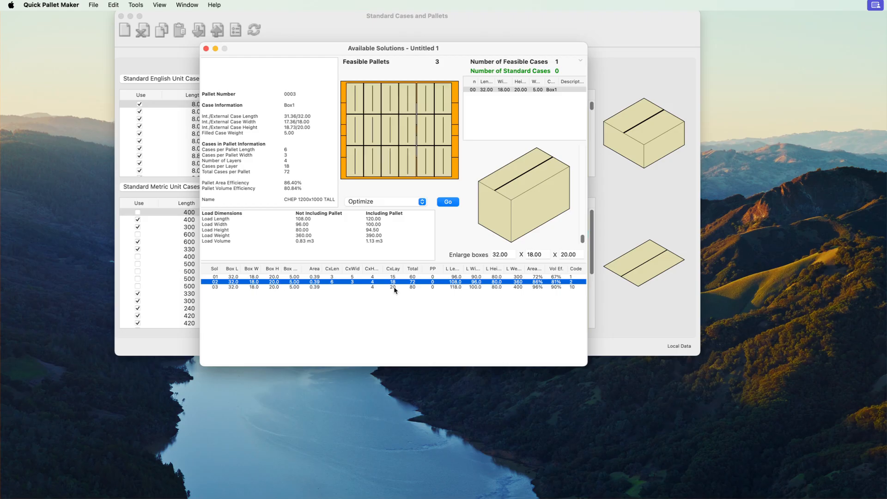
{"action": "left_click", "coordinate": [394, 287]}
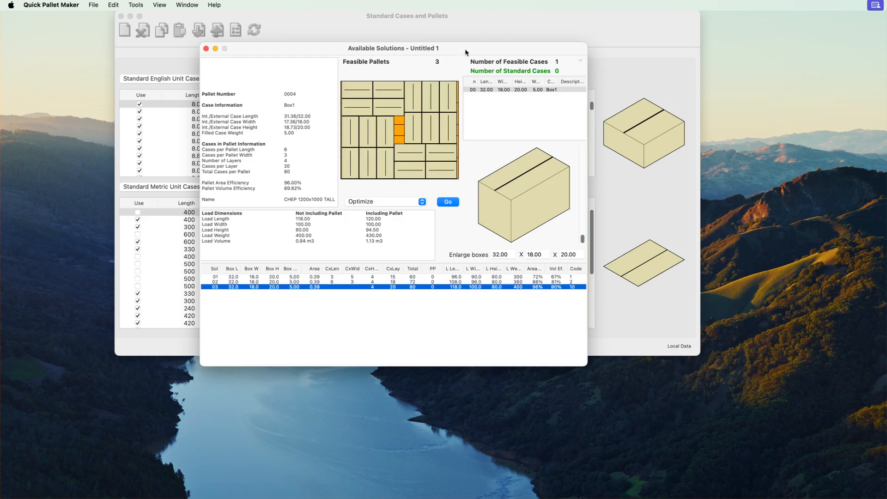
{"action": "left_click_drag", "start_coordinate": [465, 49], "coordinate": [360, 81]}
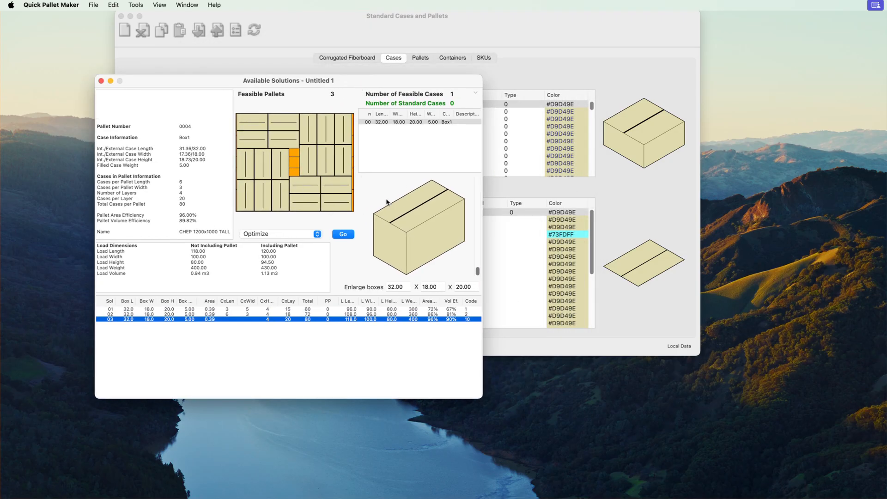
{"action": "left_click", "coordinate": [309, 309]}
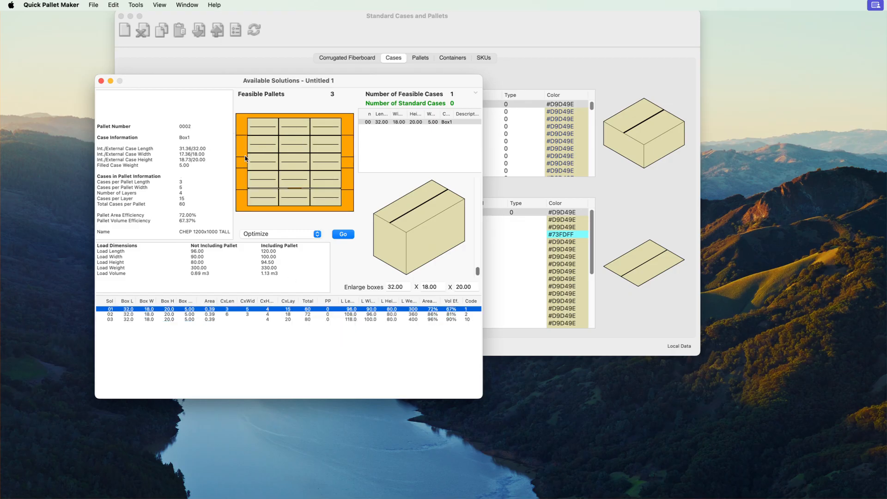
- Open the Box Coordinates preferences
{"action": "left_click", "coordinate": [53, 5]}
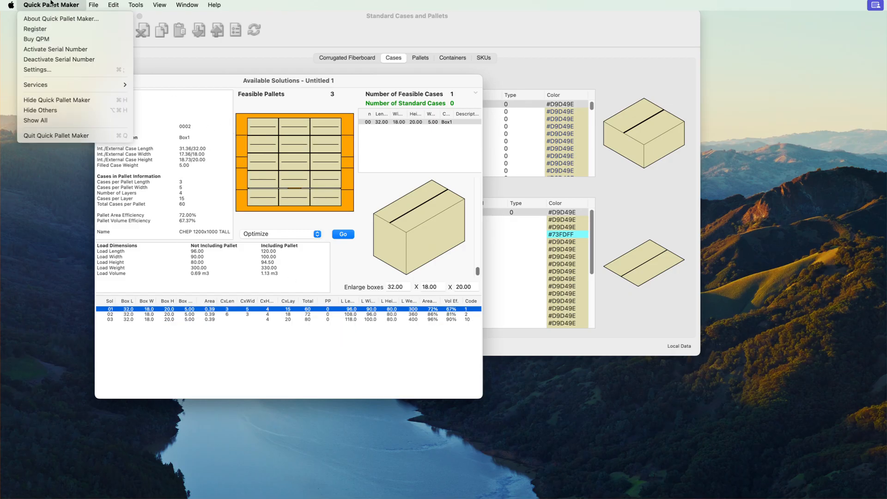
{"action": "left_click", "coordinate": [51, 70]}
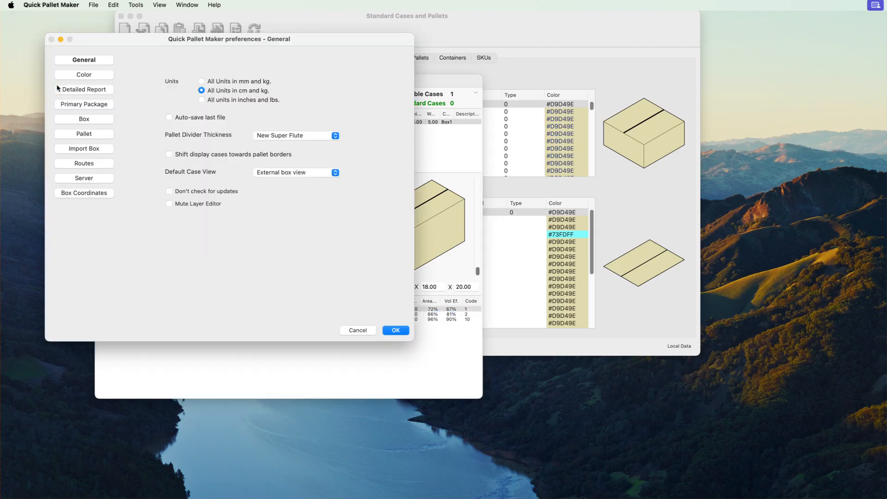
{"action": "left_click_drag", "start_coordinate": [243, 39], "coordinate": [435, 82]}
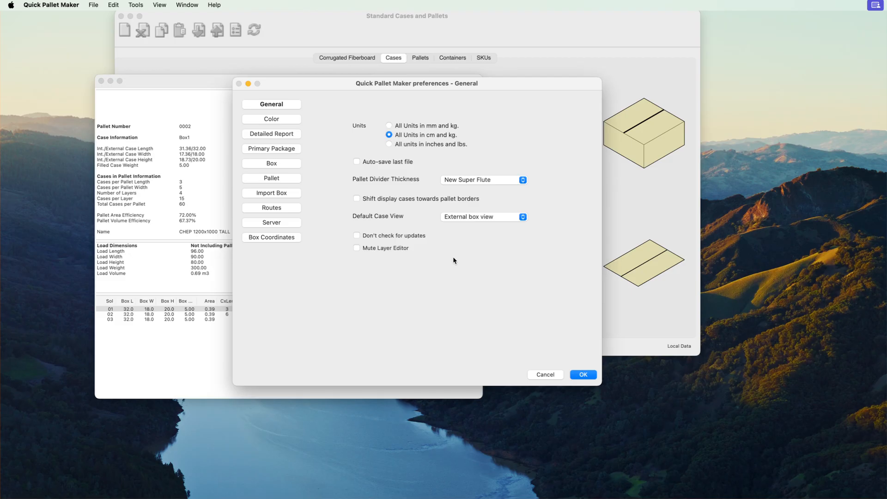
{"action": "left_click", "coordinate": [277, 238]}
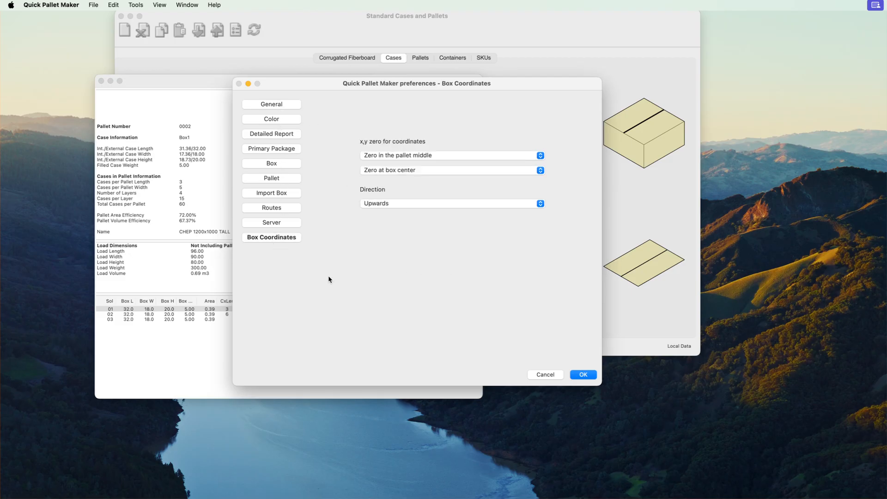
- Set the x,y zero for coordinates to the pallet middle and to the box center
{"action": "left_click", "coordinate": [494, 156]}
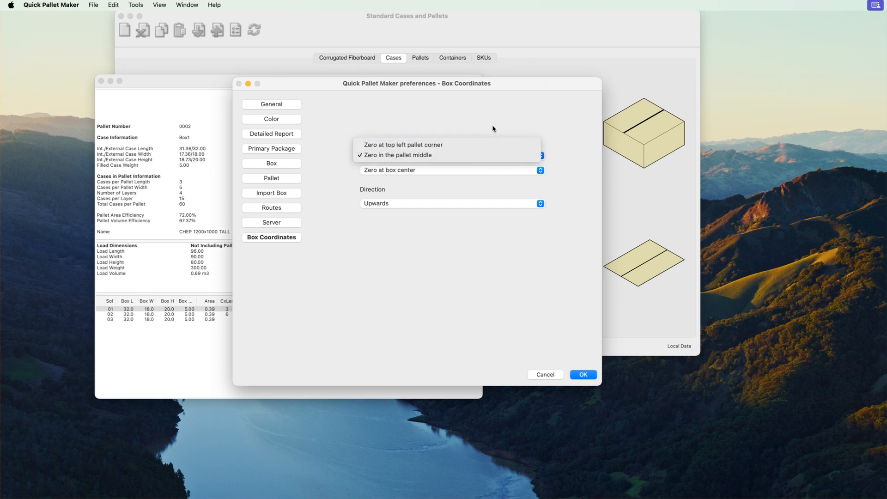
{"action": "left_click", "coordinate": [491, 128]}
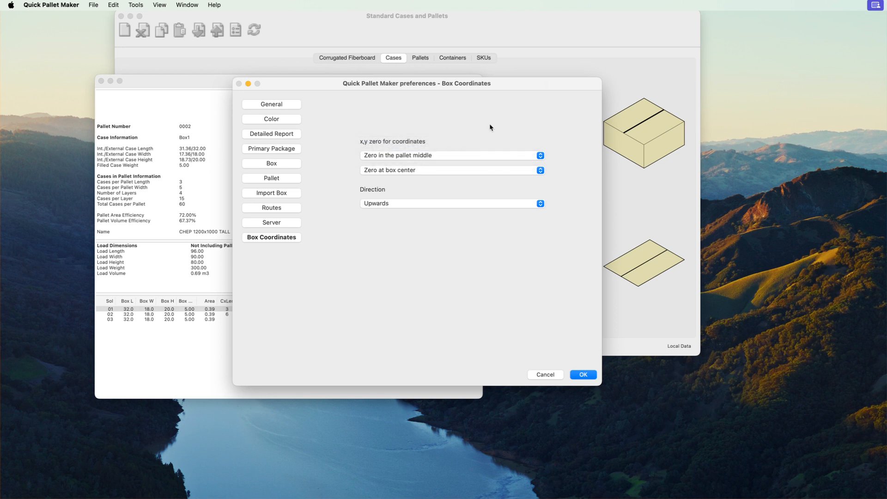
{"action": "left_click", "coordinate": [445, 157]}
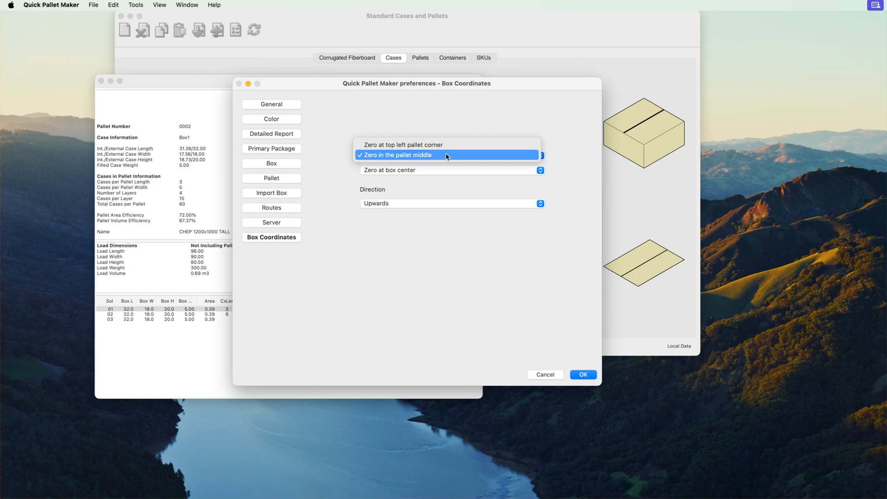
{"action": "left_click", "coordinate": [447, 155]}
{"action": "left_click", "coordinate": [468, 171]}
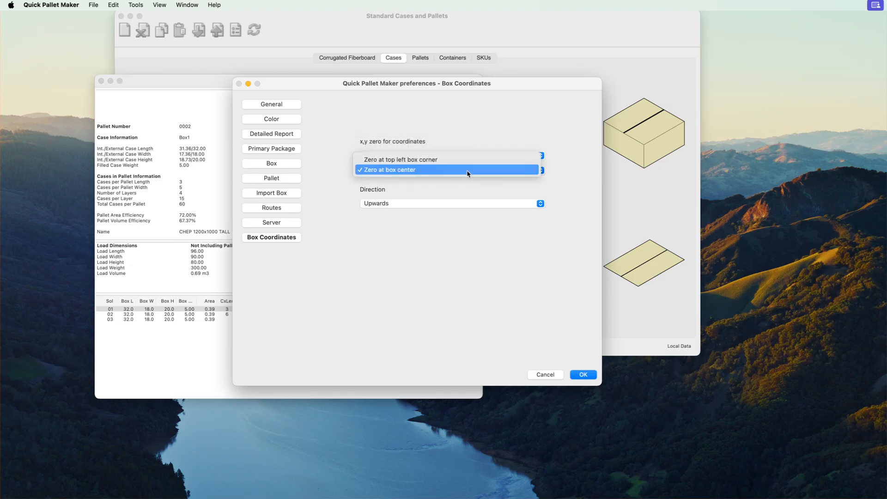
{"action": "left_click", "coordinate": [466, 171]}
{"action": "left_click", "coordinate": [464, 155]}
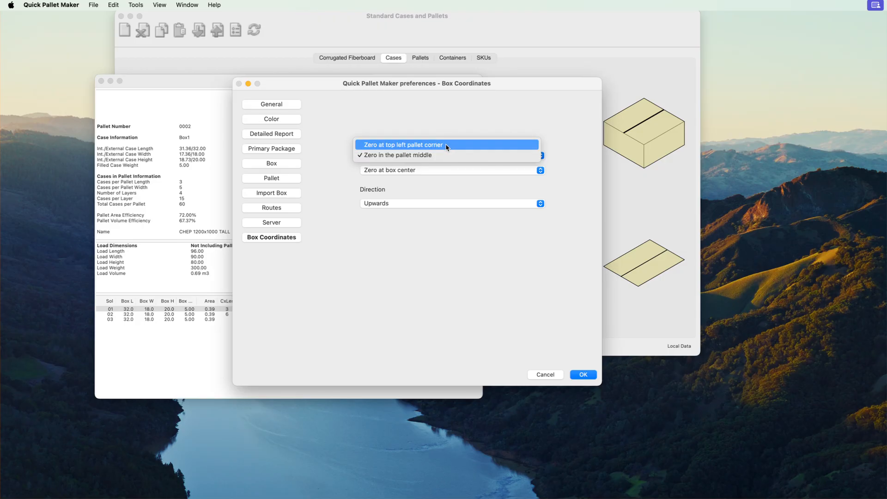
{"action": "left_click", "coordinate": [447, 155]}
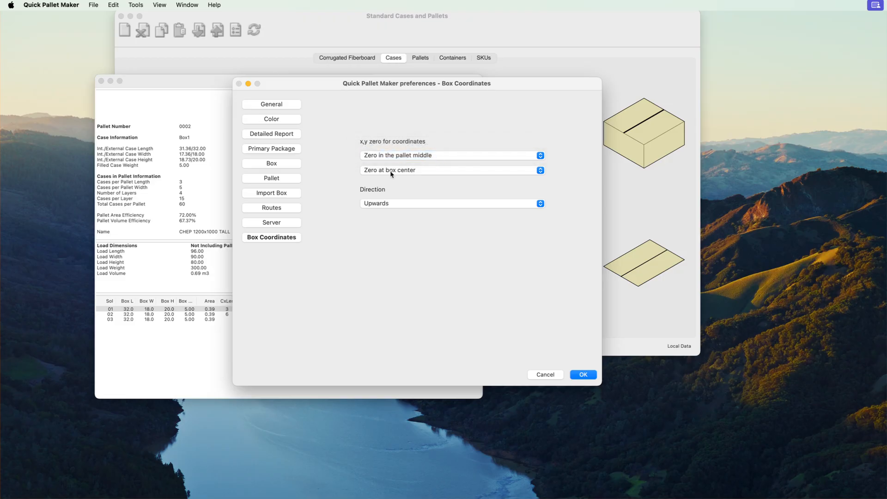
- Set the coordinate direction to Upwards and apply the preferences
{"action": "left_click", "coordinate": [443, 204]}
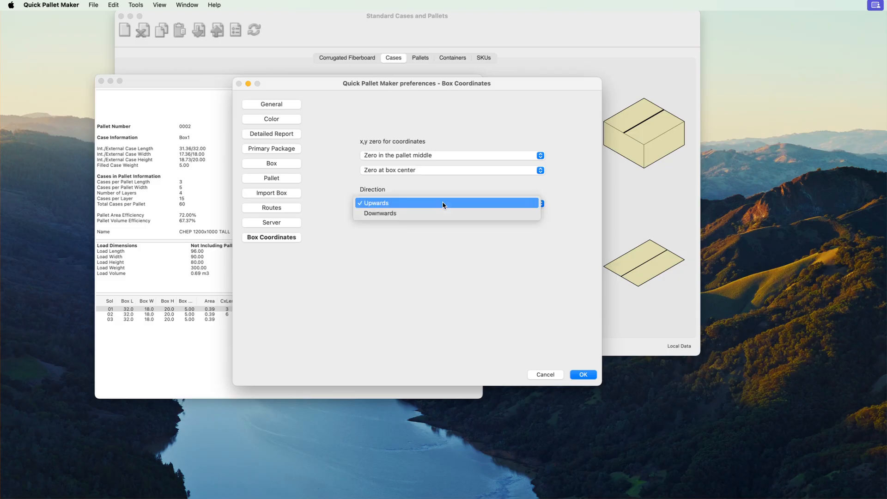
{"action": "left_click", "coordinate": [442, 203]}
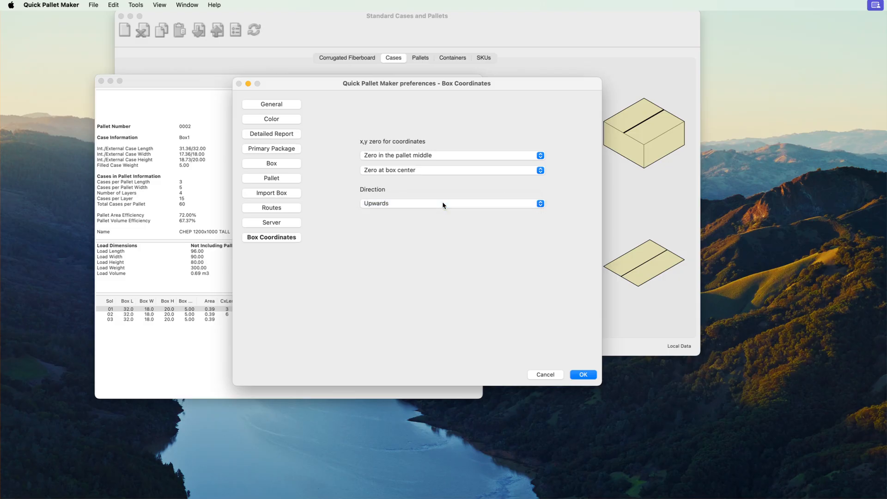
{"action": "left_click", "coordinate": [583, 376]}
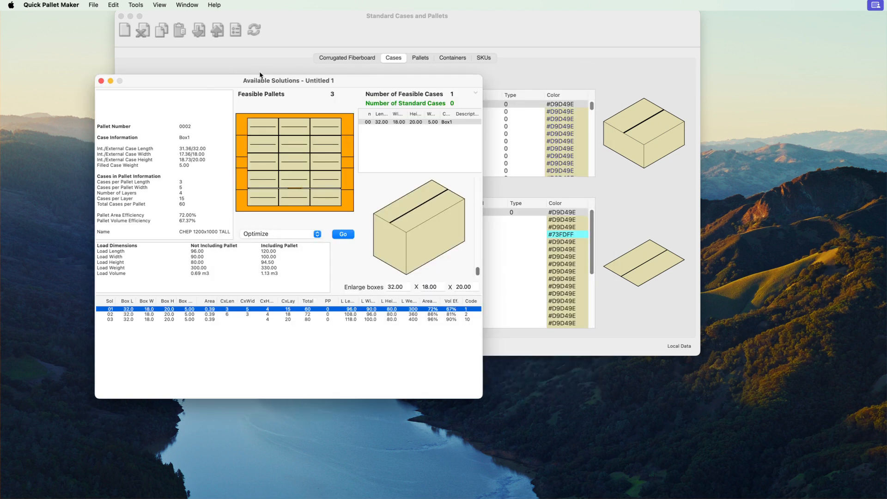
- Export the selected pallet's box coordinates as "box coordinates 10.csv" in the New algorithm folder
{"action": "left_click", "coordinate": [92, 5]}
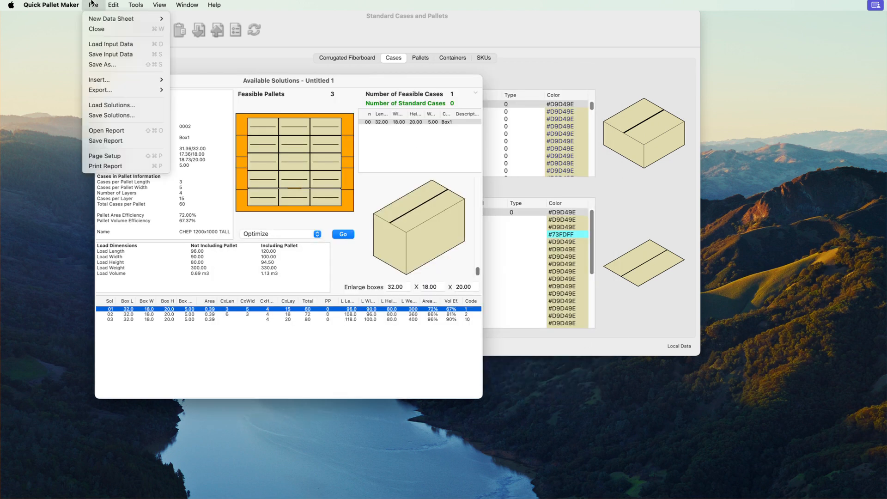
{"action": "mouse_move", "coordinate": [123, 89]}
{"action": "mouse_move", "coordinate": [216, 111]}
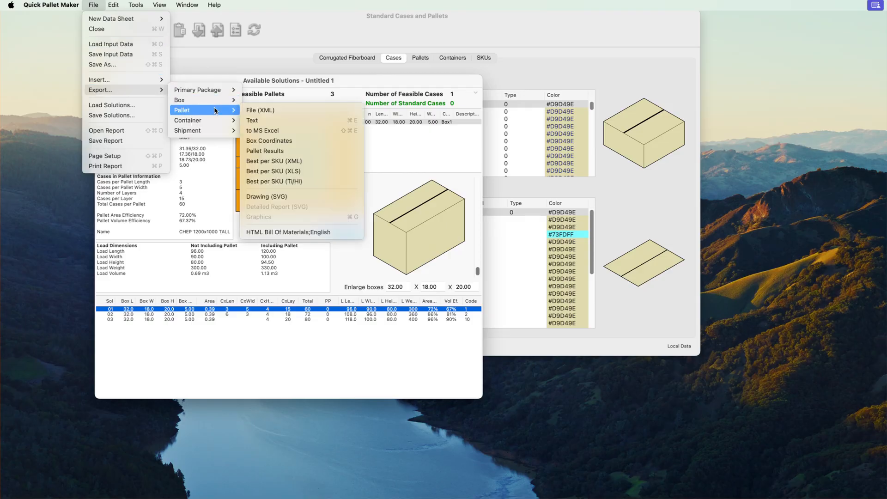
{"action": "left_click", "coordinate": [310, 146]}
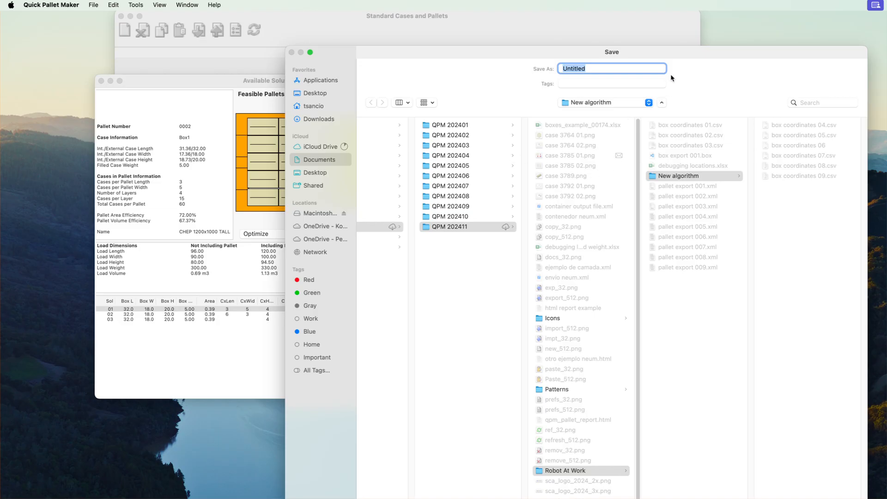
{"action": "left_click_drag", "start_coordinate": [681, 55], "coordinate": [608, 11]}
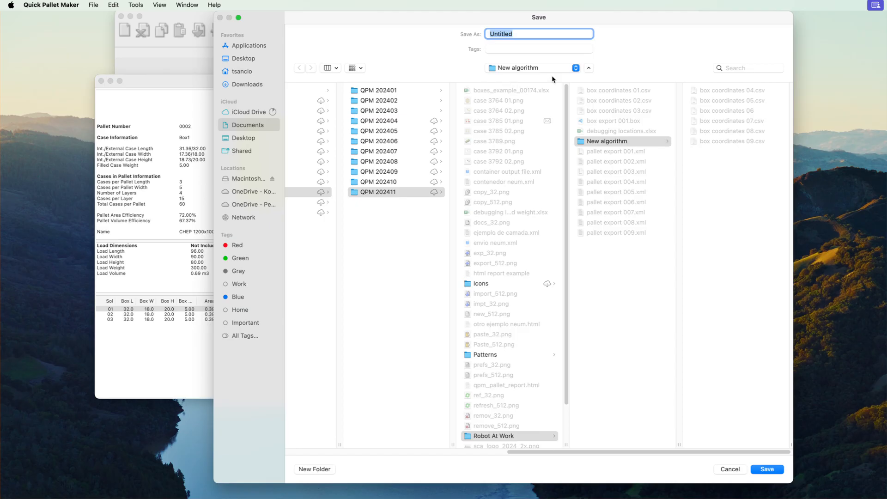
{"action": "left_click", "coordinate": [696, 143]}
{"action": "left_click", "coordinate": [548, 36]}
{"action": "key", "text": "BackSpace"}
{"action": "key", "text": "BackSpace"}
{"action": "type", "text": "10"}
{"action": "left_click", "coordinate": [762, 472]}
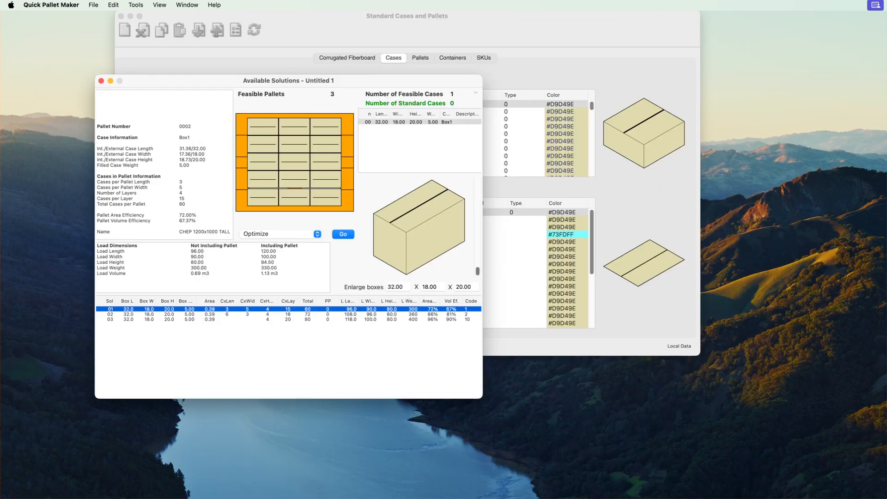
- Switch to Excel, minimize the current workbook and open "box coordinates 10.csv" from the New algorithm folder
{"action": "key", "text": "super+Tab"}
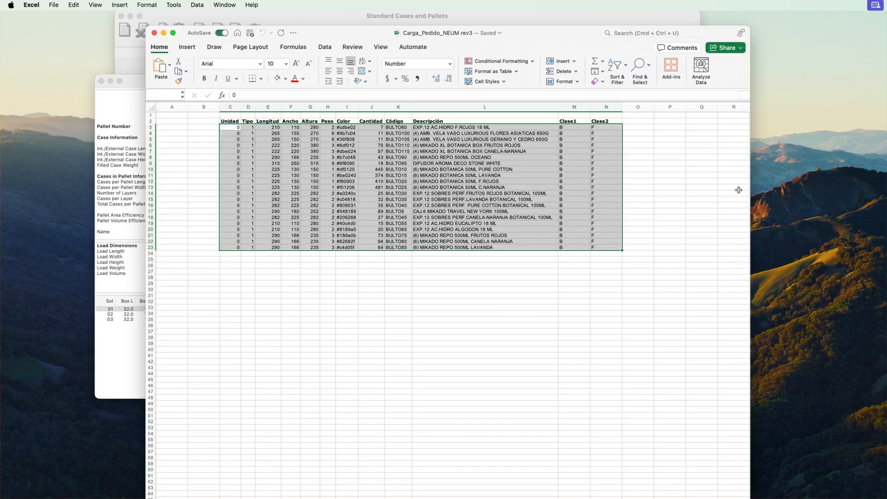
{"action": "left_click", "coordinate": [164, 33]}
{"action": "left_click", "coordinate": [54, 5]}
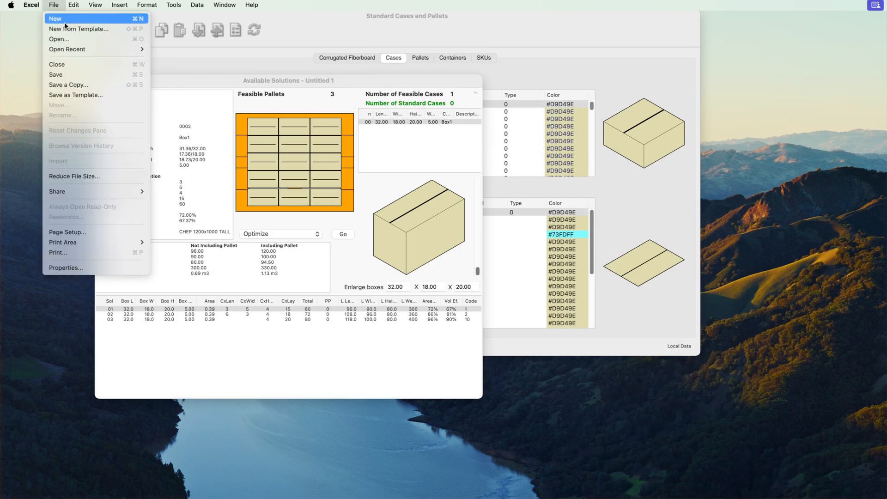
{"action": "left_click", "coordinate": [67, 40]}
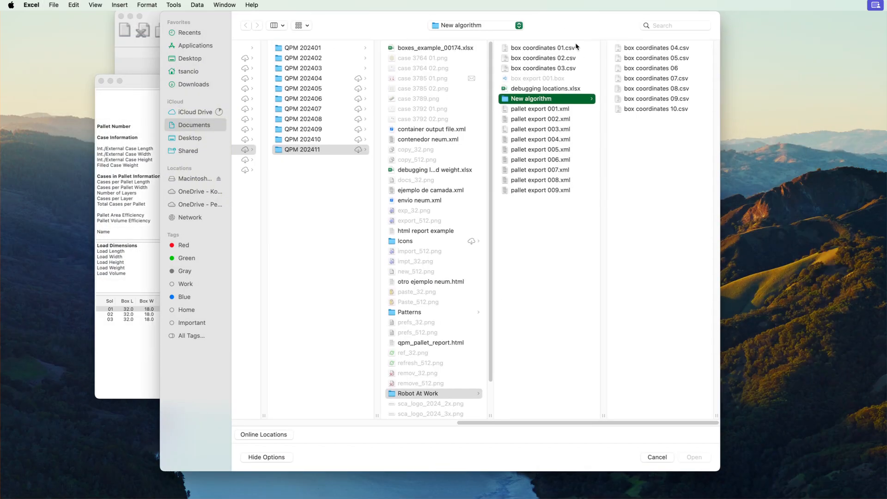
{"action": "left_click", "coordinate": [647, 109]}
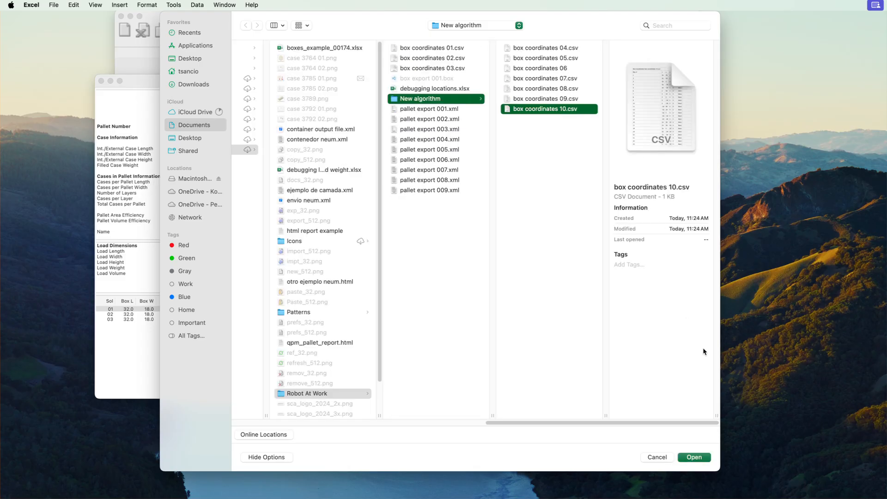
{"action": "left_click", "coordinate": [695, 460]}
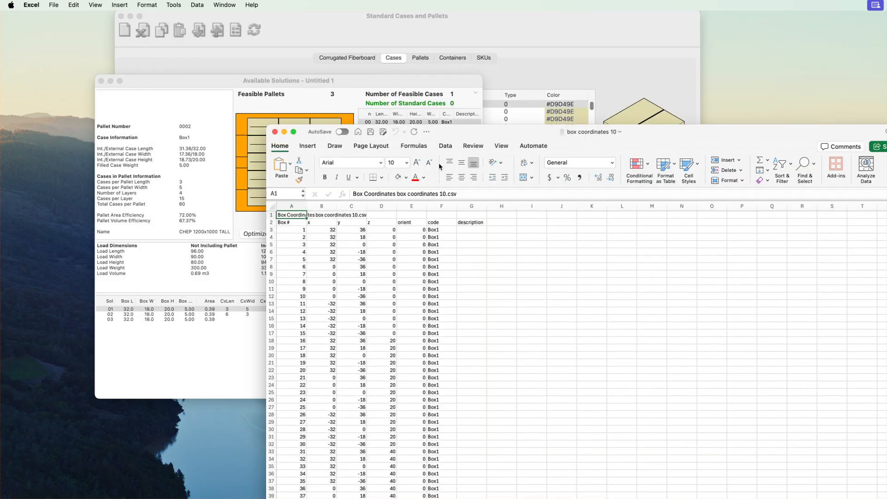
- Place the coordinates workbook beside the Available Solutions window and select the first layer's rows A3:F17 to compare with solution 01
{"action": "left_click_drag", "start_coordinate": [460, 128], "coordinate": [724, 67]}
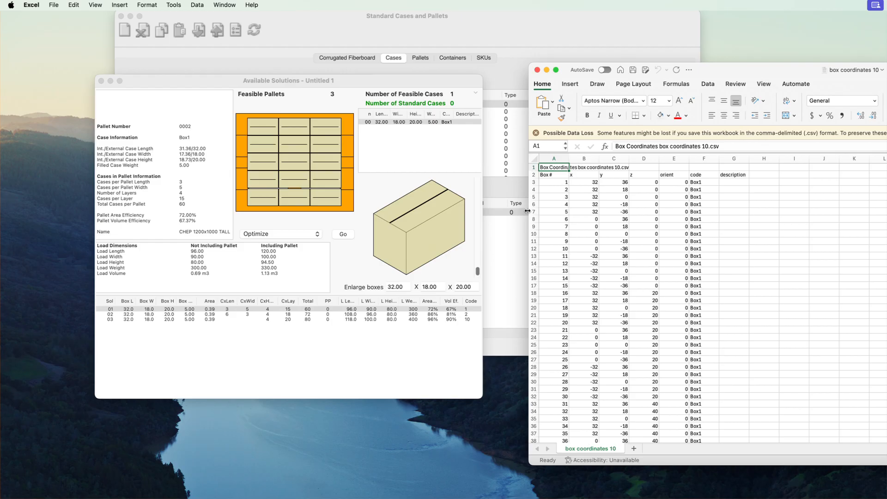
{"action": "left_click_drag", "start_coordinate": [699, 285], "coordinate": [553, 183]}
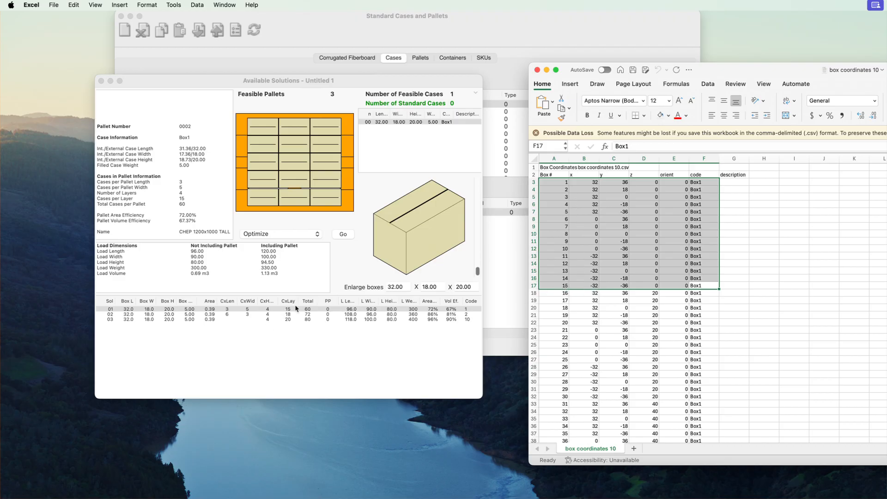
{"action": "left_click", "coordinate": [287, 312]}
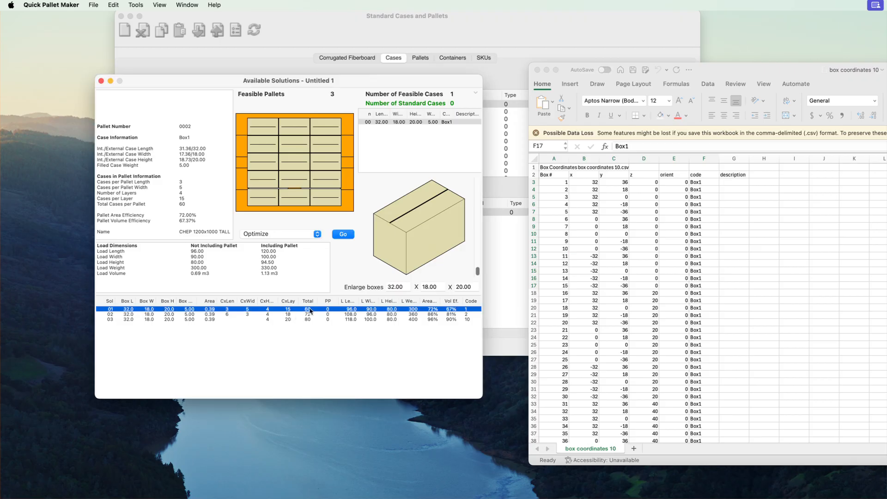
{"action": "left_click", "coordinate": [586, 187]}
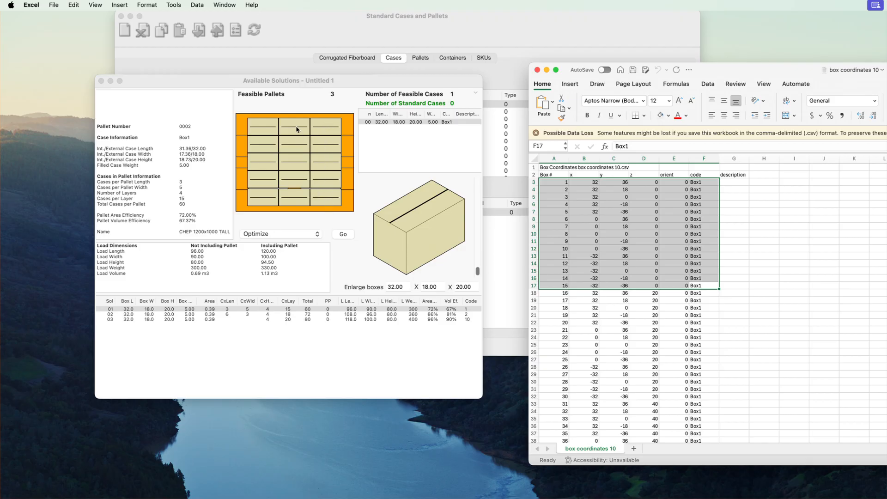
- Highlight the first layer's boxes five at a time, A3:E7, A8:F12 and A13:F17, to compare their coordinates with the pallet layout
{"action": "left_click", "coordinate": [595, 219]}
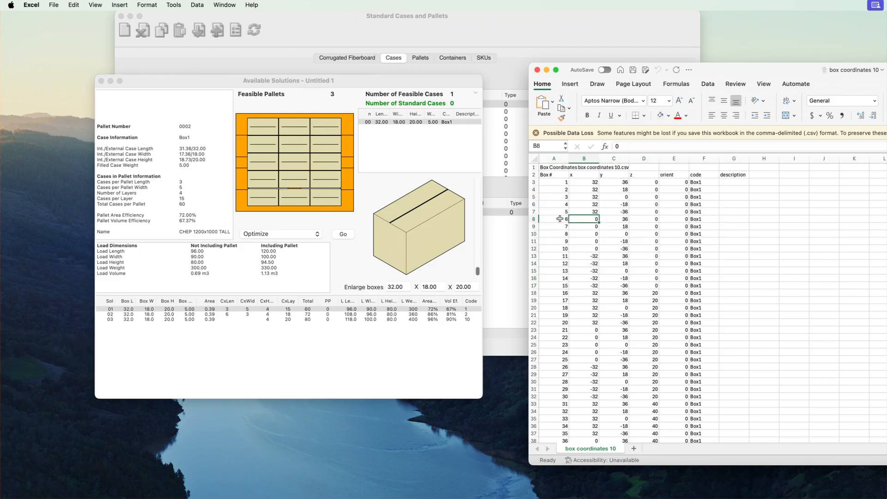
{"action": "left_click_drag", "start_coordinate": [561, 184], "coordinate": [684, 210]}
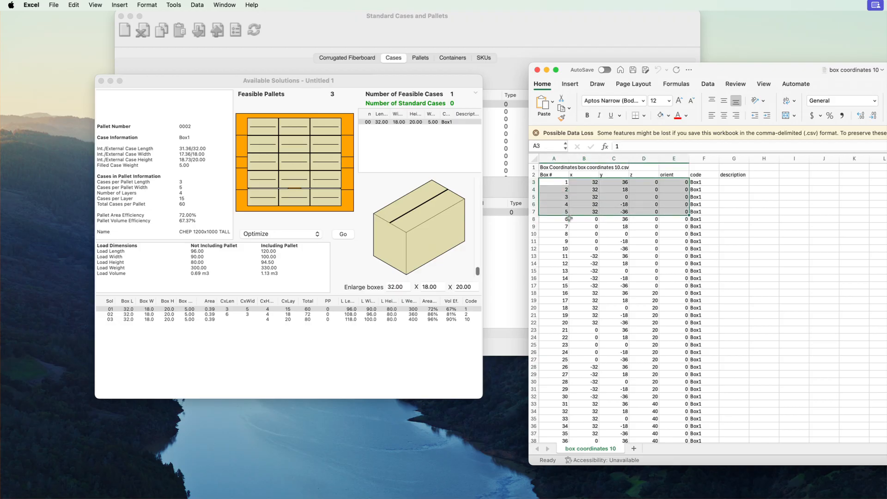
{"action": "left_click_drag", "start_coordinate": [569, 218], "coordinate": [700, 247]}
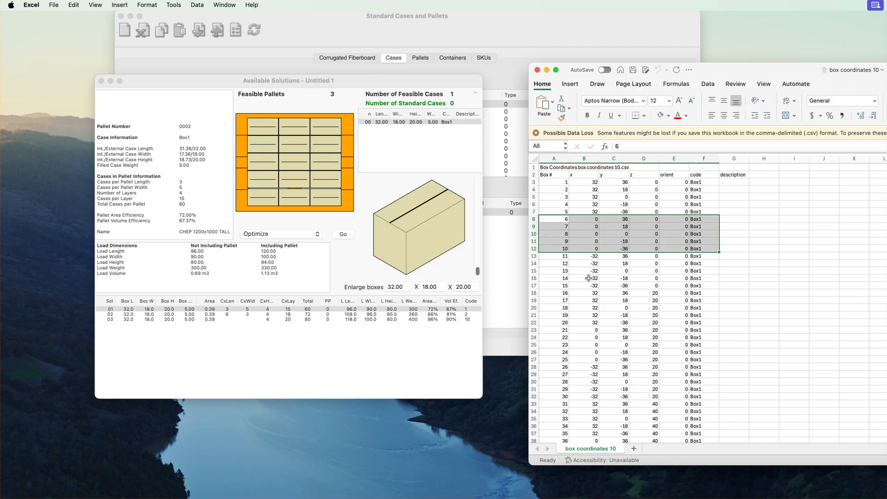
{"action": "left_click_drag", "start_coordinate": [560, 257], "coordinate": [694, 286]}
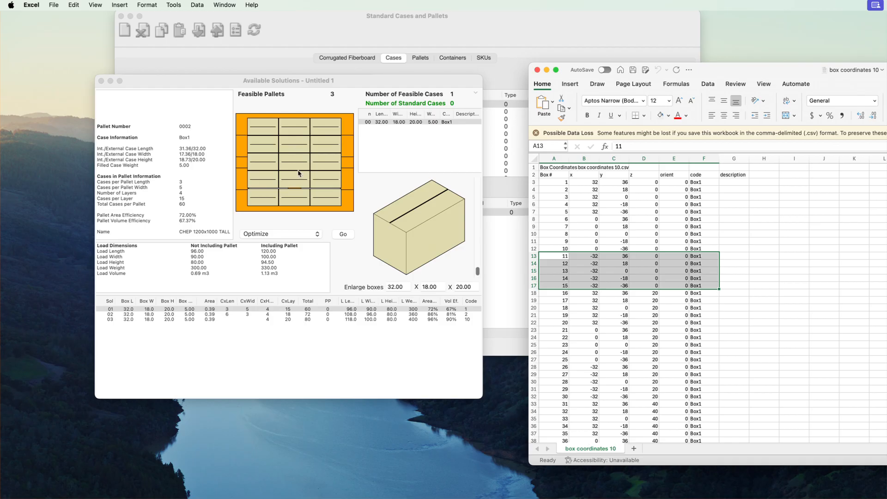
- Examine the z and y coordinates of box 3 in cells D5 and C5
{"action": "left_click", "coordinate": [637, 196]}
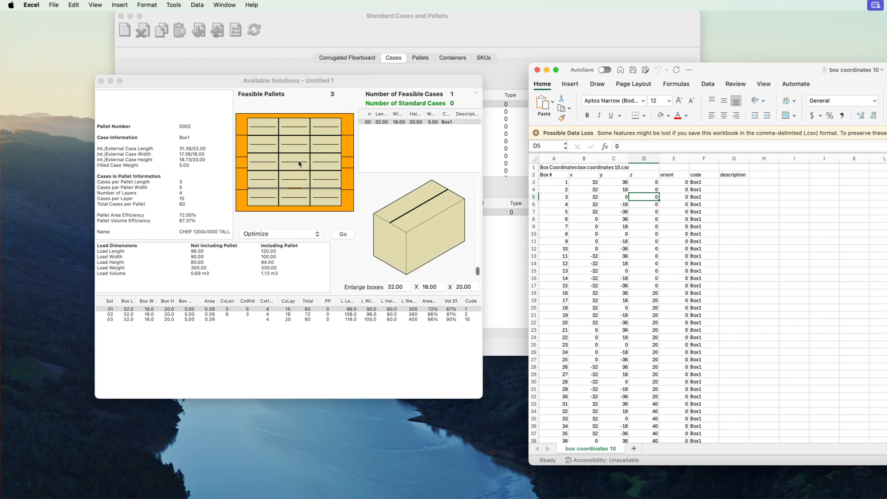
{"action": "left_click", "coordinate": [620, 198]}
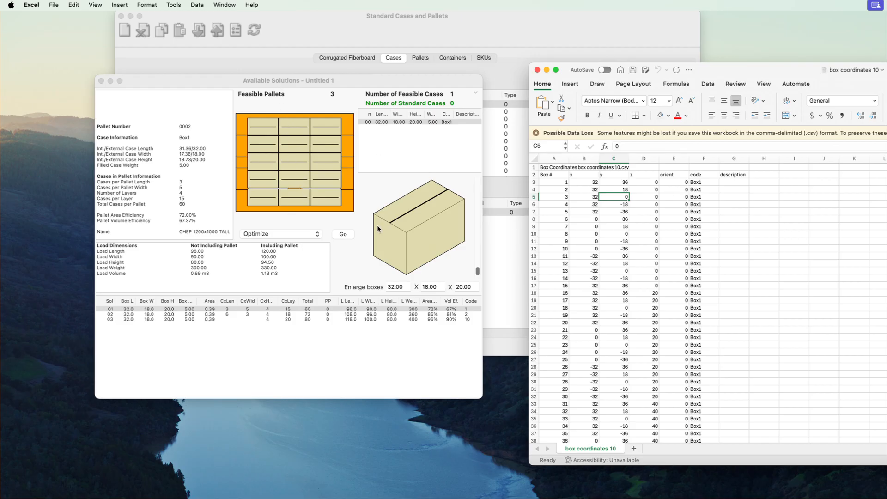
{"action": "scroll", "coordinate": [665, 282], "scroll_direction": "down", "scroll_amount": 1}
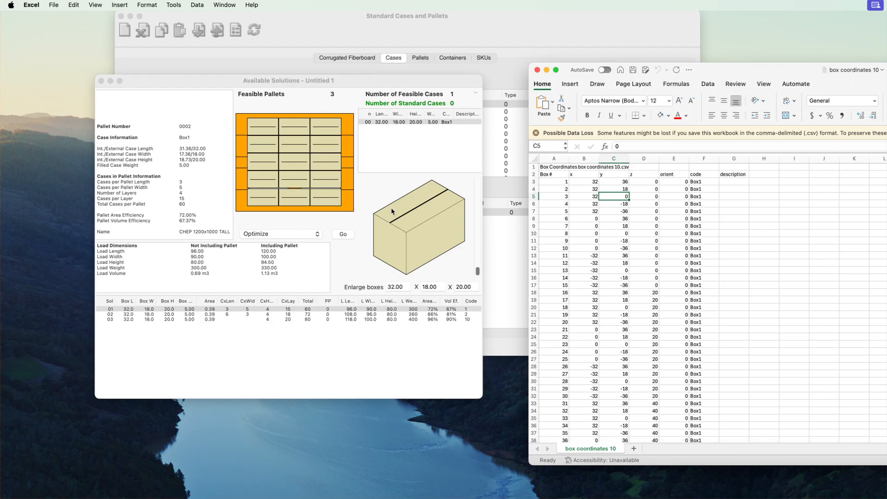
- Switch to Quick Pallet Maker, select solution 03 to show its layout, and return to the coordinates workbook in Excel
{"action": "left_click", "coordinate": [338, 320]}
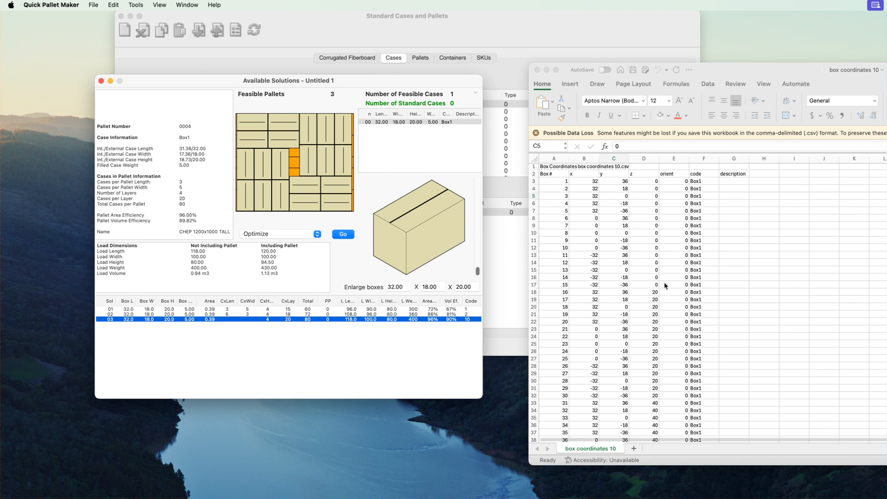
{"action": "scroll", "coordinate": [665, 285], "scroll_direction": "down", "scroll_amount": 3}
{"action": "scroll", "coordinate": [666, 273], "scroll_direction": "up", "scroll_amount": 3}
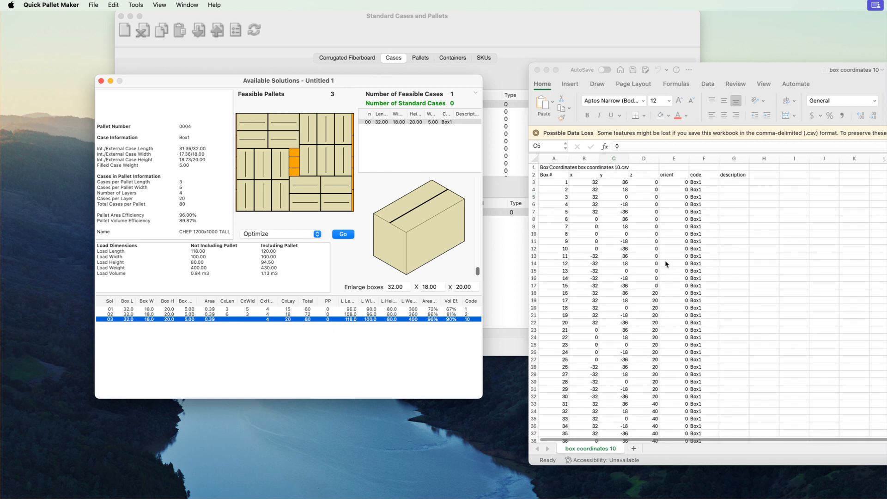
{"action": "left_click", "coordinate": [666, 263]}
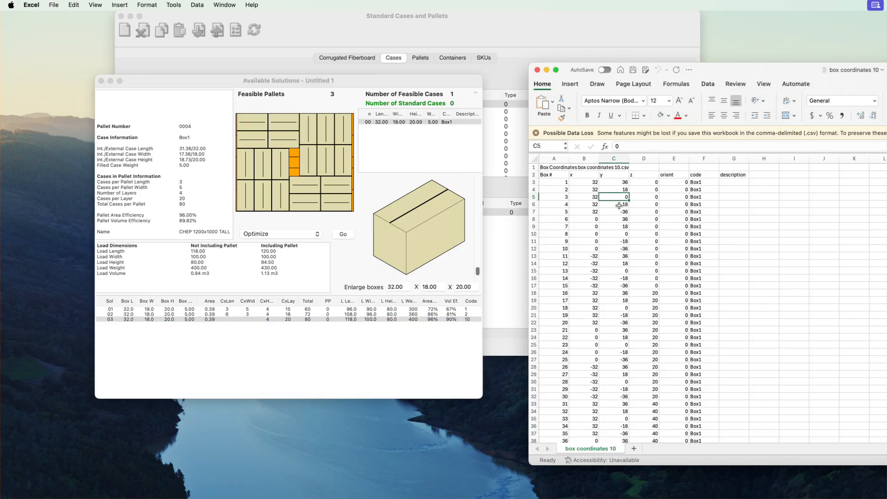
- Examine the exported values of box 1 across row 3, from x in B3 to the code in F3
{"action": "left_click", "coordinate": [590, 183]}
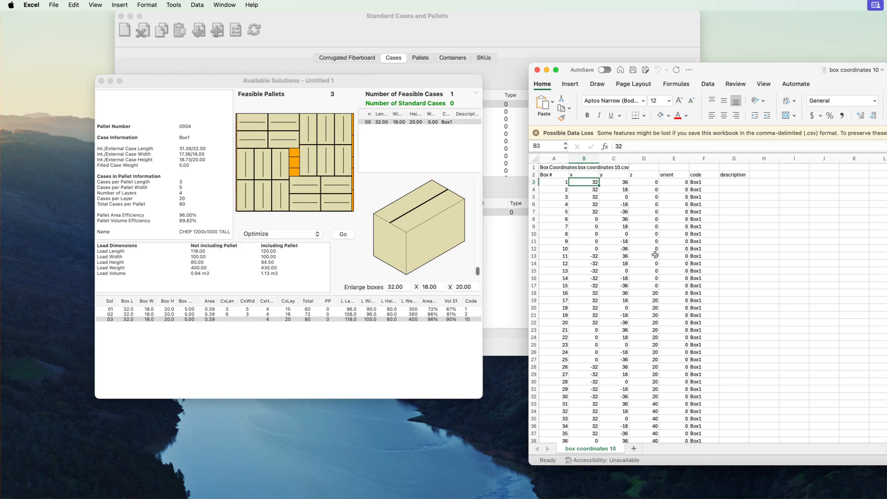
{"action": "key", "text": "Right"}
{"action": "key", "text": "Right"}
{"action": "key", "text": "Right"}
{"action": "key", "text": "Right"}
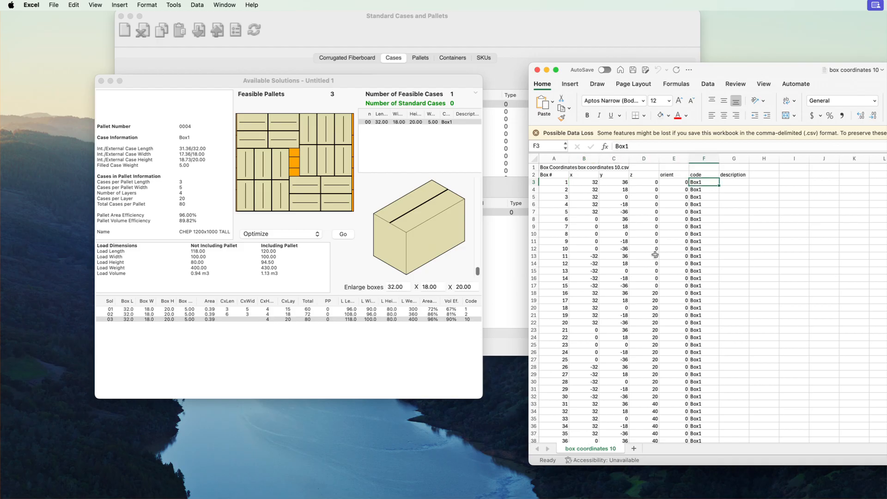